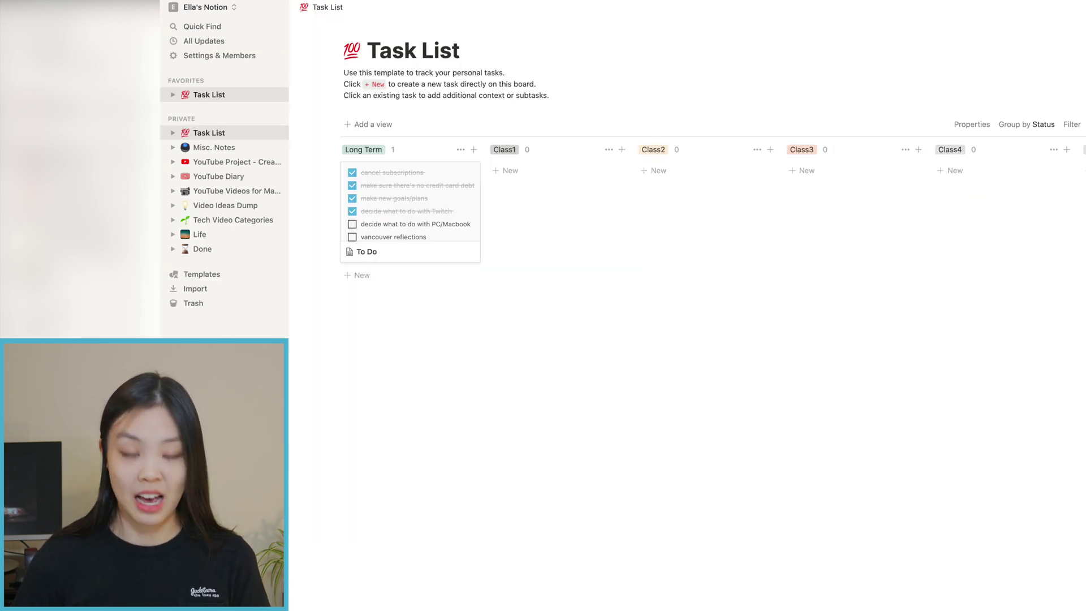
scroll(699, 207, right, 5)
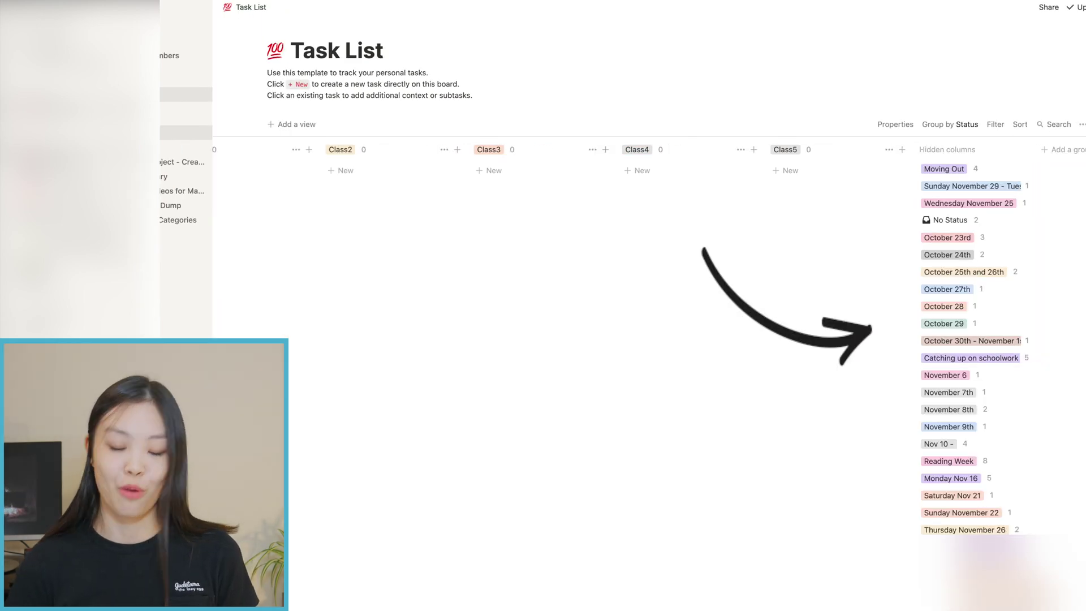
scroll(649, 315, down, 5)
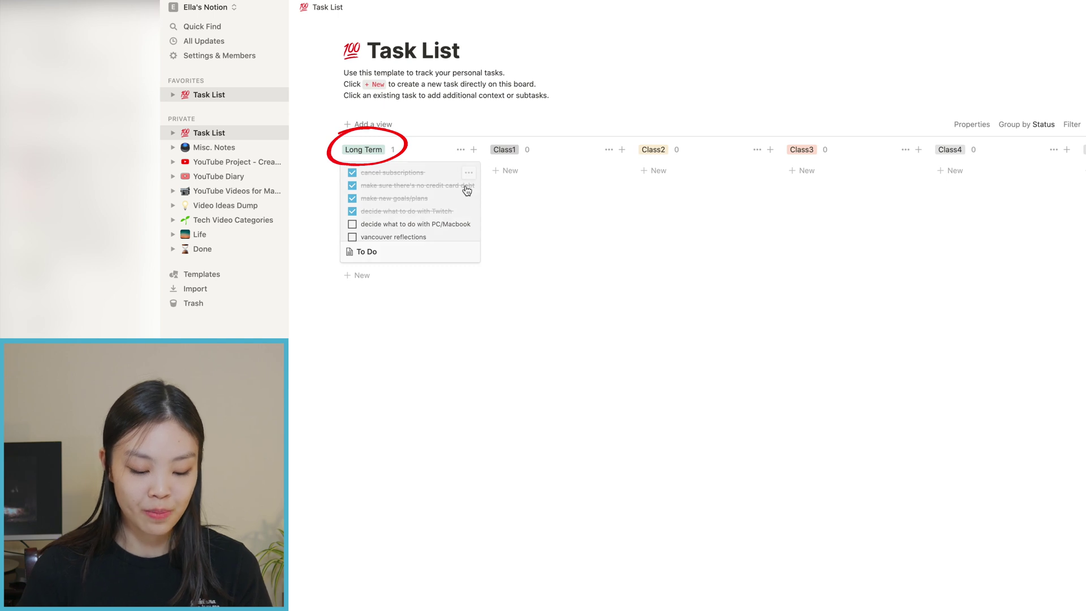
click(463, 194)
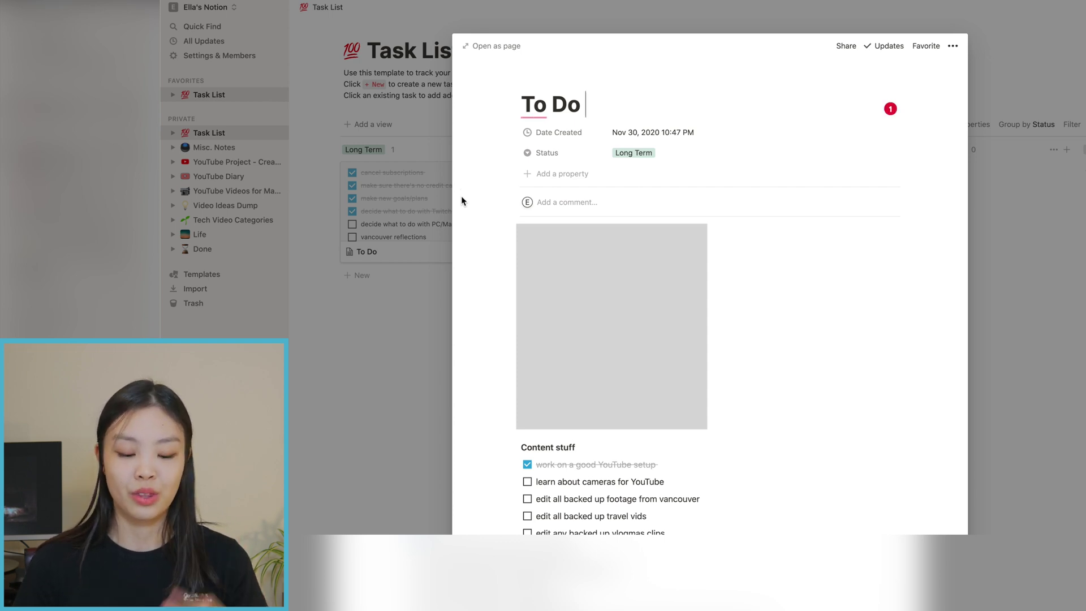
scroll(471, 349, down, 1)
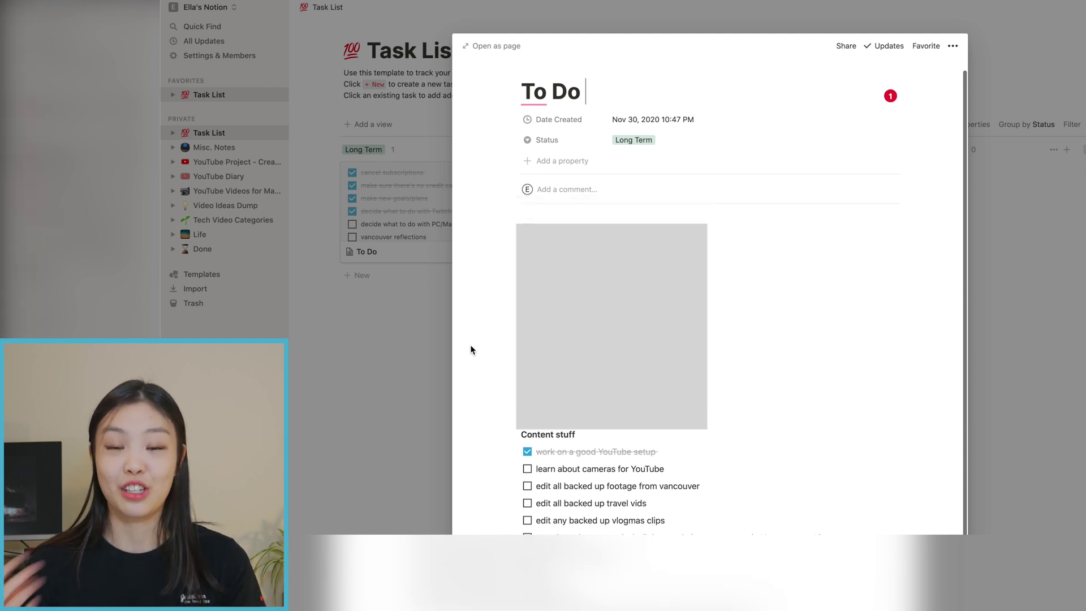
click(377, 345)
scroll(675, 374, right, 1)
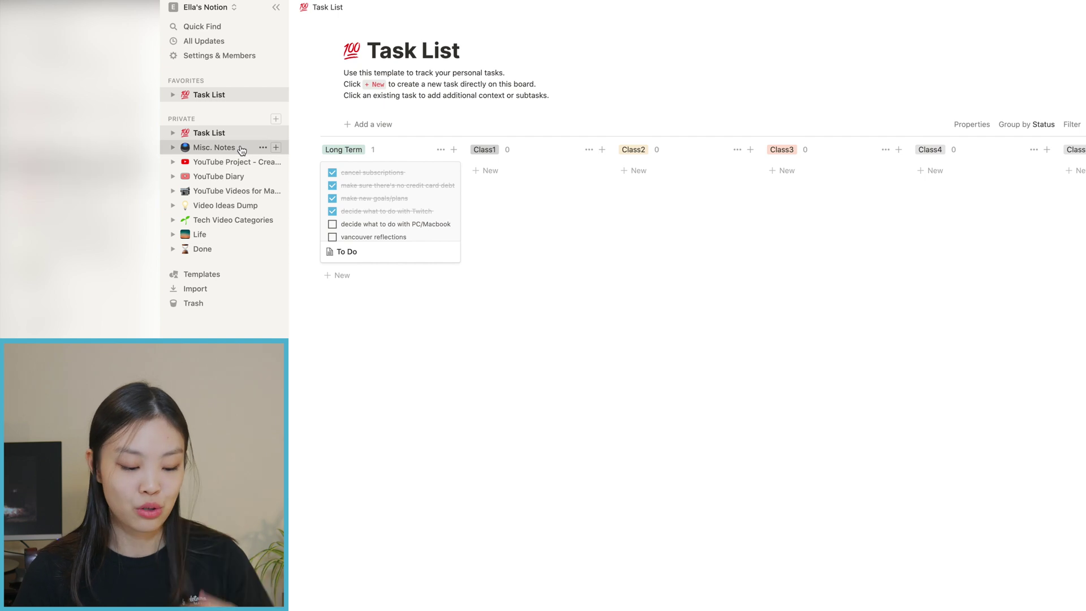
Step: Open Misc. Notes, then its Procreate note with smooth-line tips and a list of pens
click(241, 147)
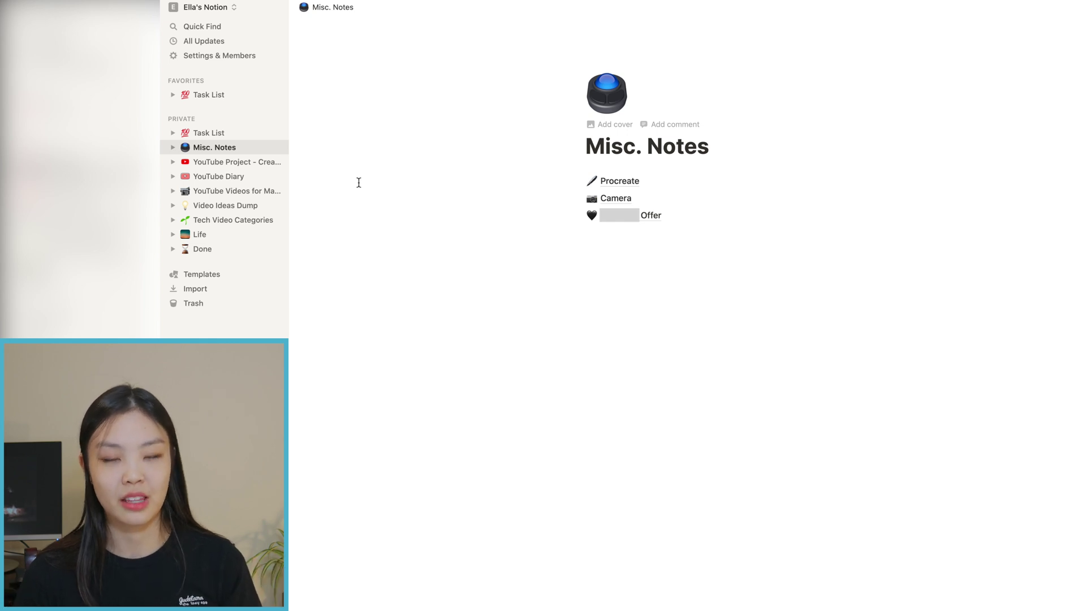
click(705, 182)
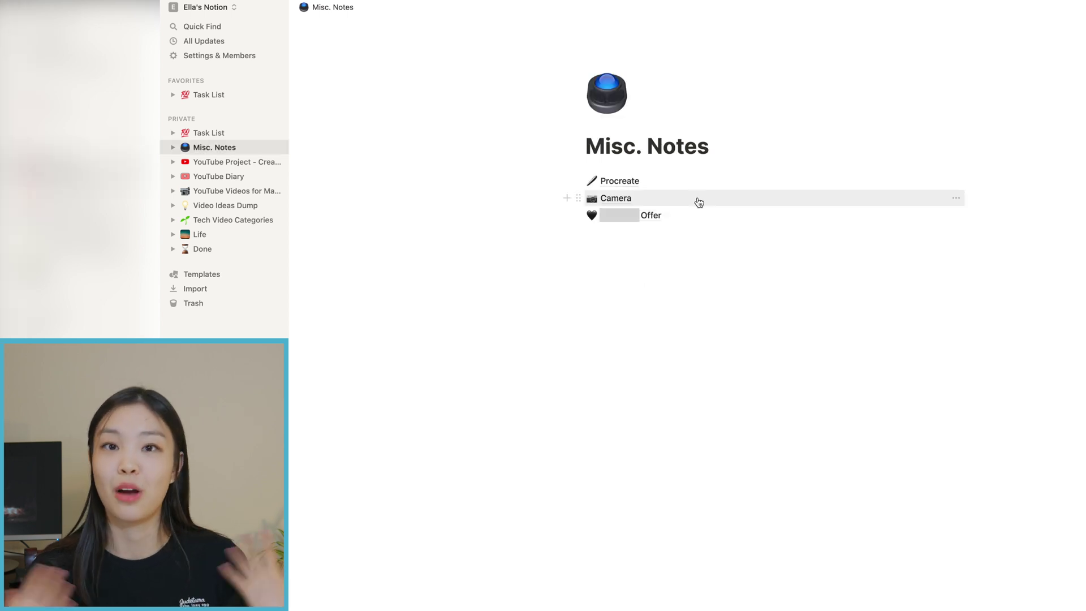
click(696, 196)
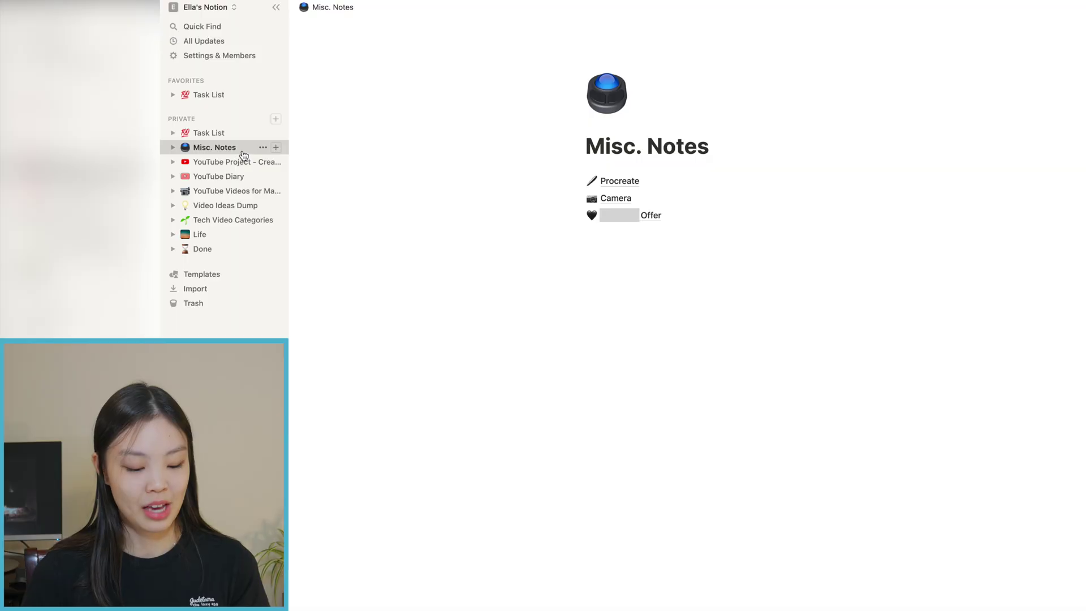
click(242, 162)
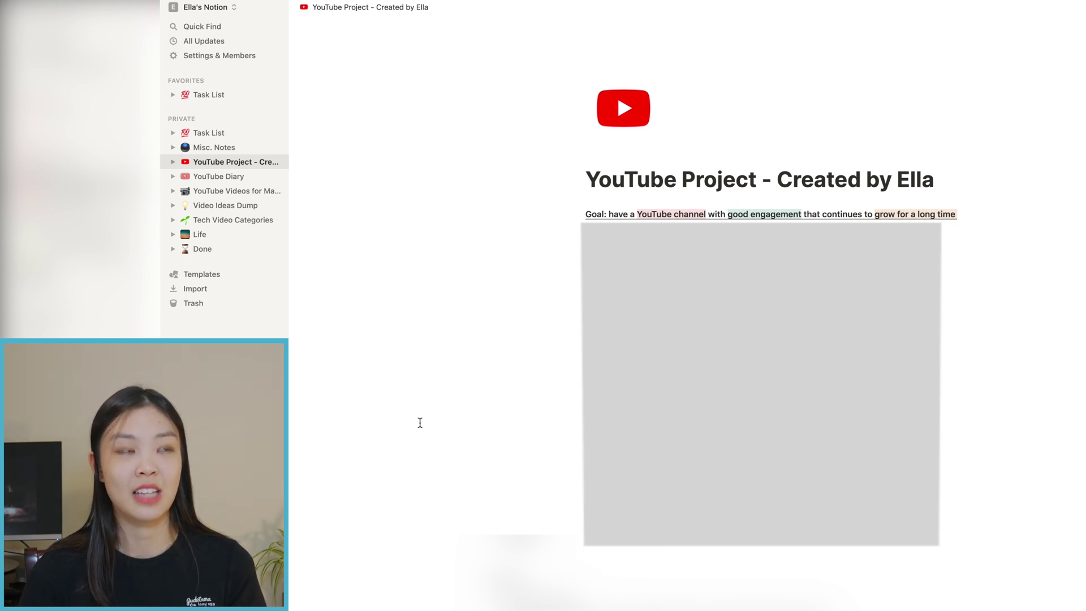
Step: Expand YouTube Project and view Observations + Conclusions, the tech channel page, then the Misc. board
click(173, 162)
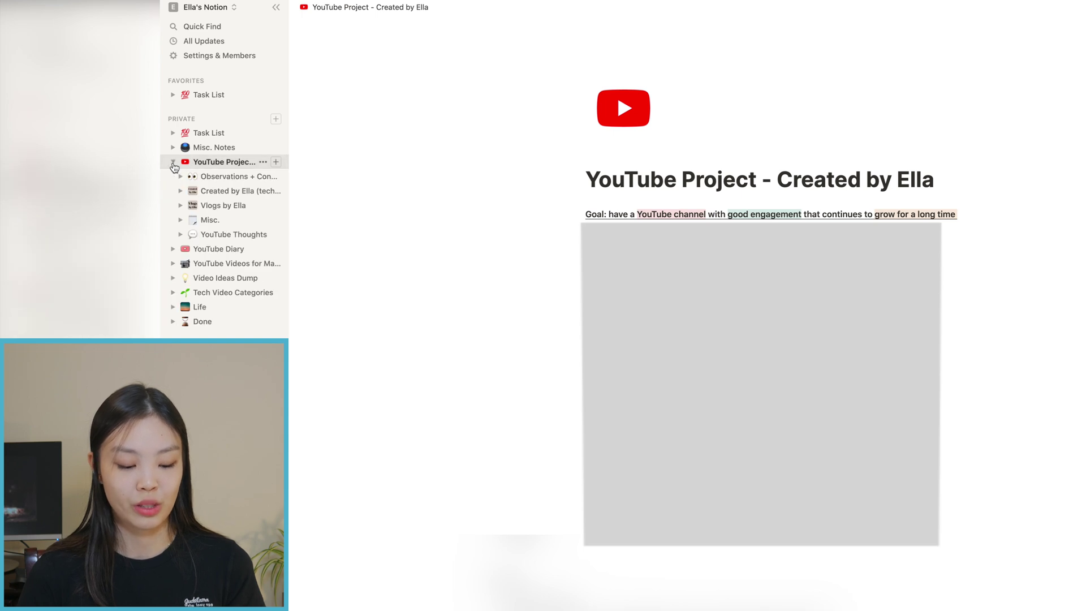
click(248, 182)
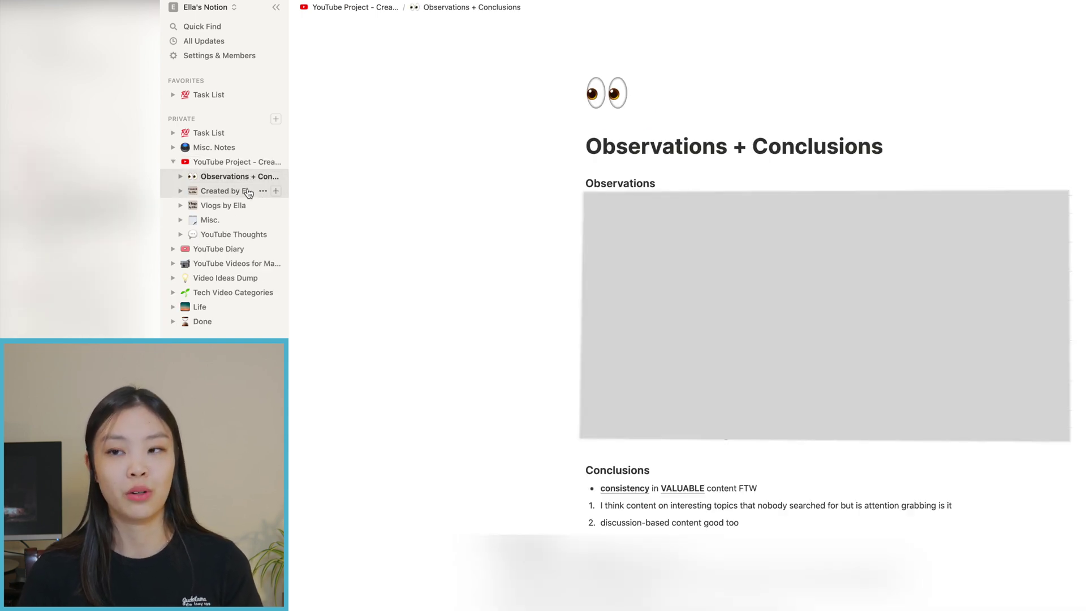
click(249, 192)
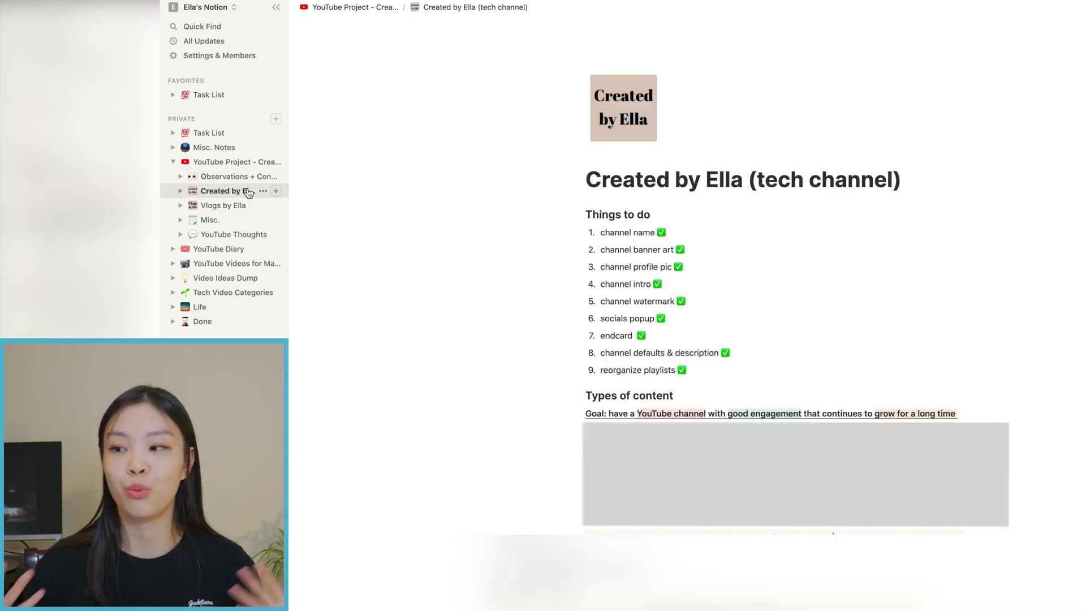
click(237, 224)
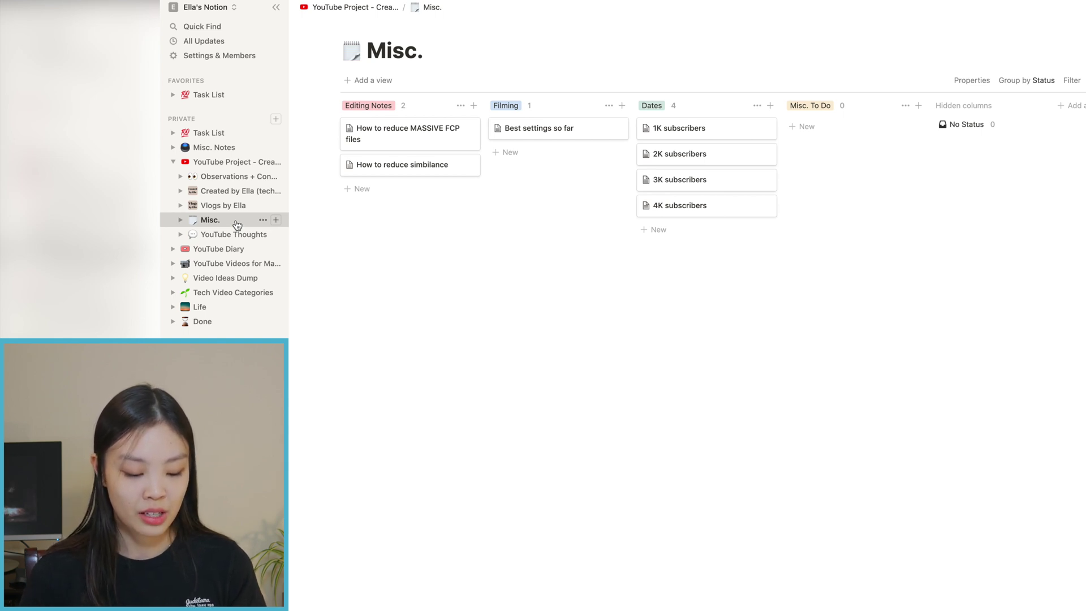
Step: Open the YouTube Thoughts page
click(241, 235)
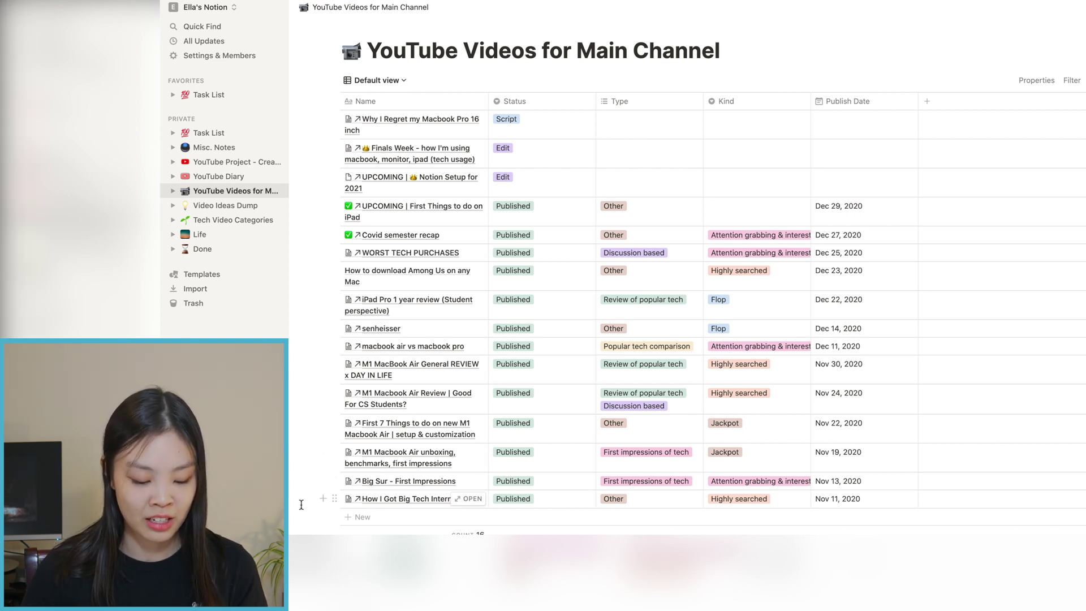
click(413, 304)
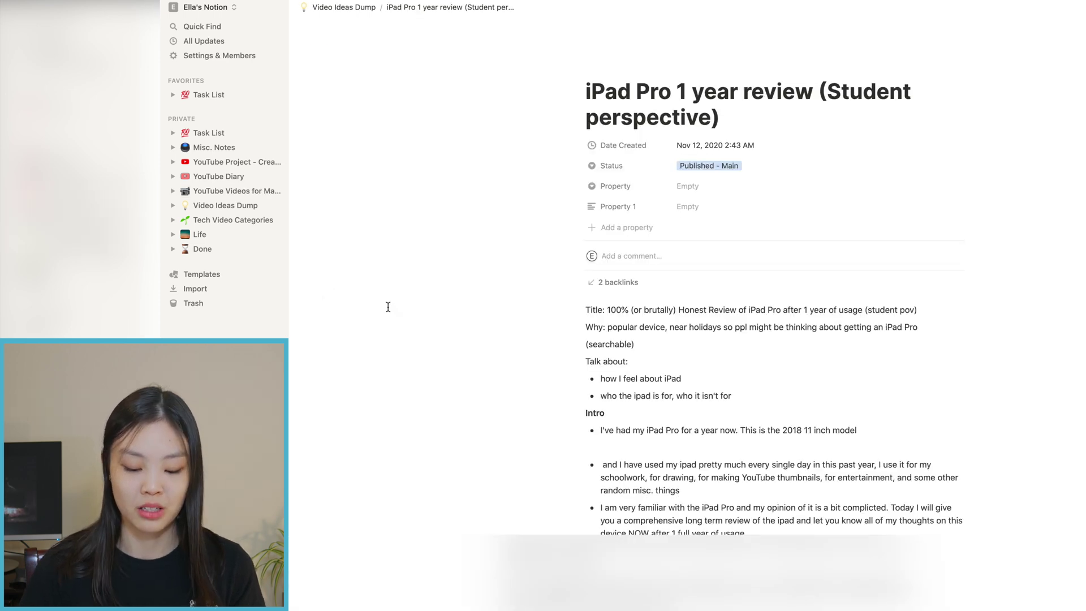
scroll(399, 339, down, 2)
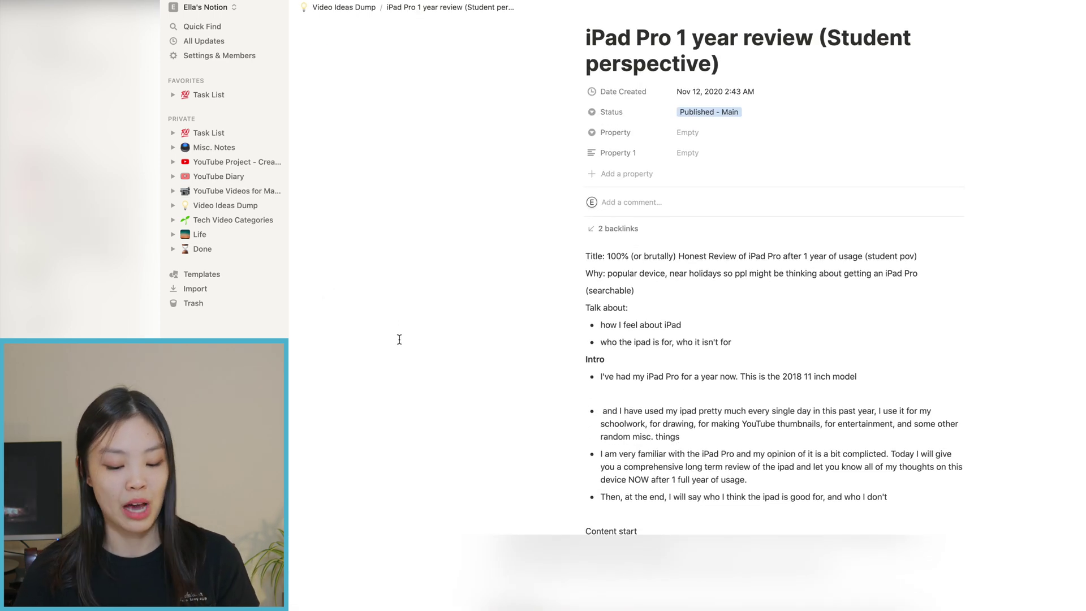
scroll(400, 339, down, 5)
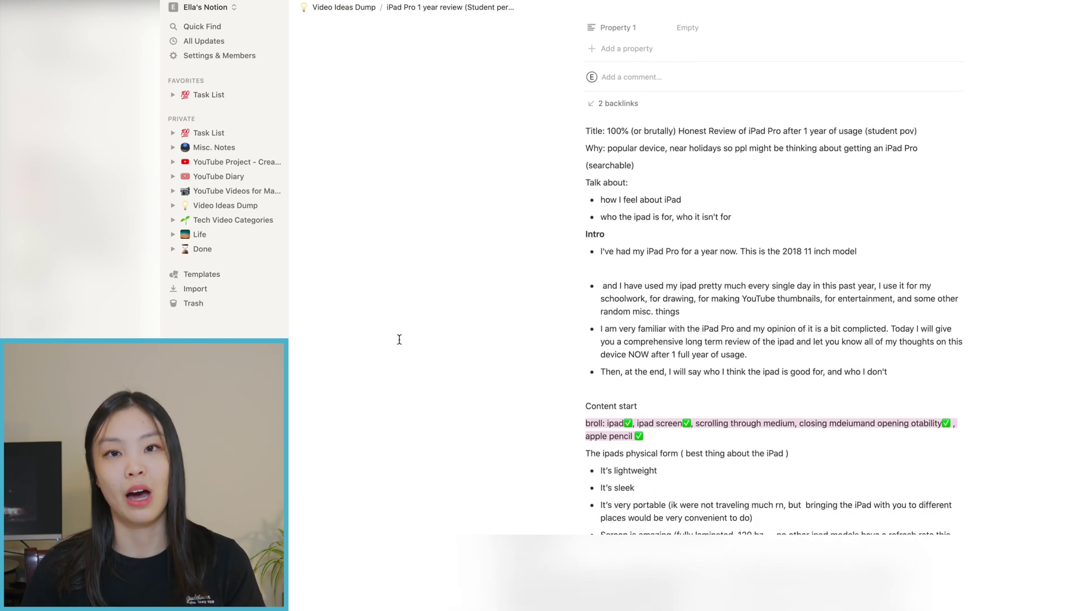
scroll(399, 339, down, 5)
scroll(399, 340, down, 6)
scroll(399, 340, up, 8)
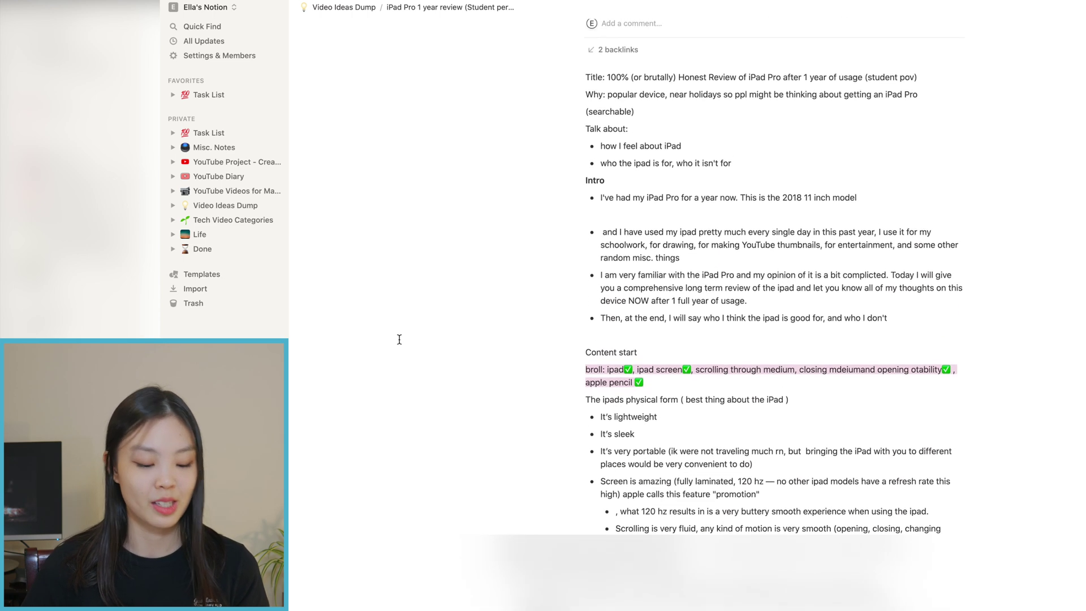
scroll(400, 339, up, 2)
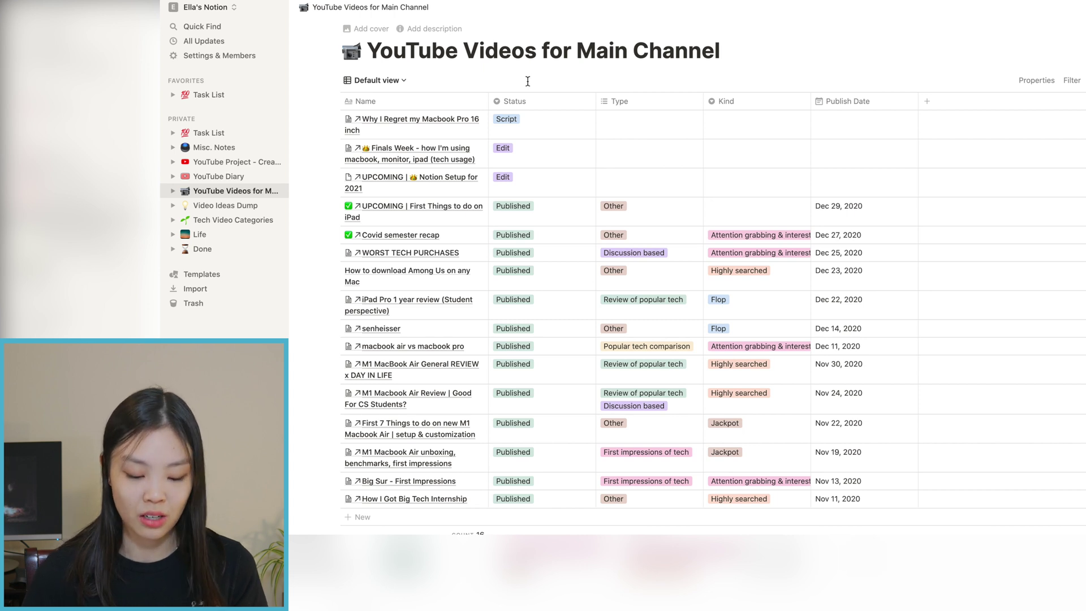
click(525, 181)
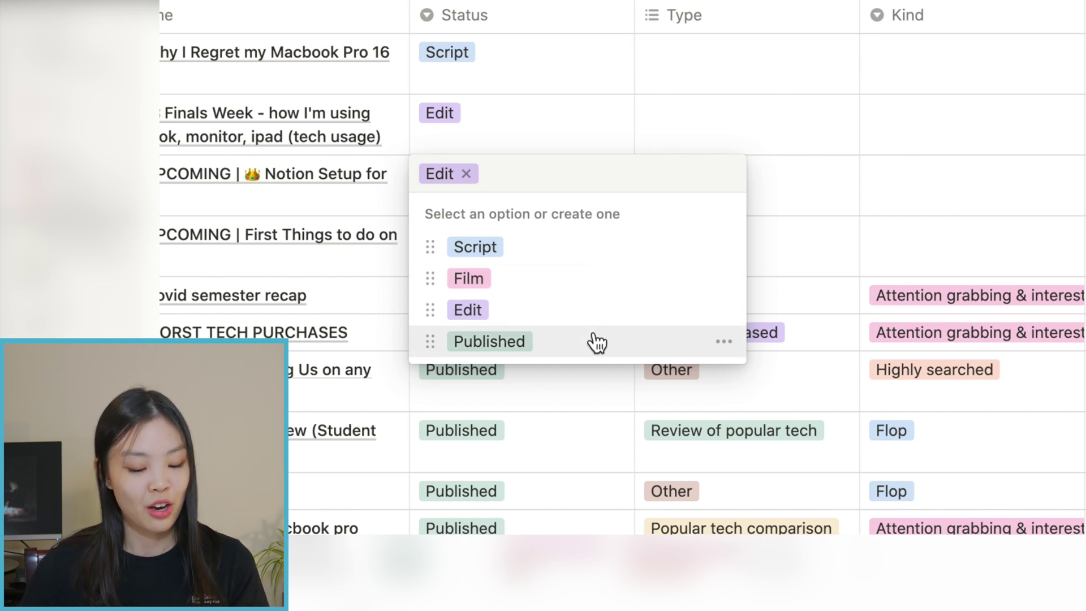
key(Escape)
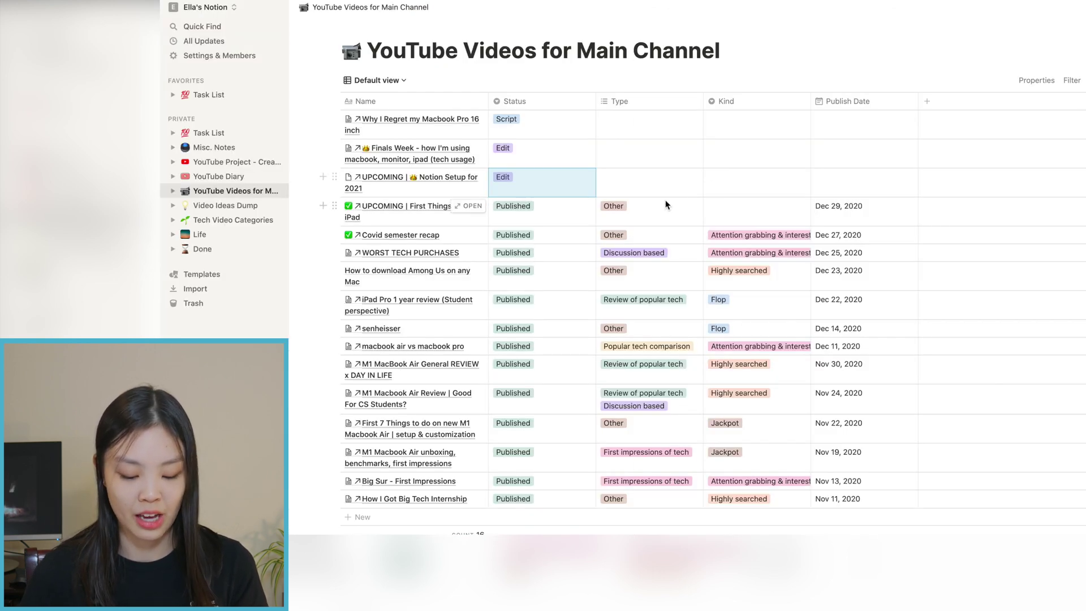
click(773, 199)
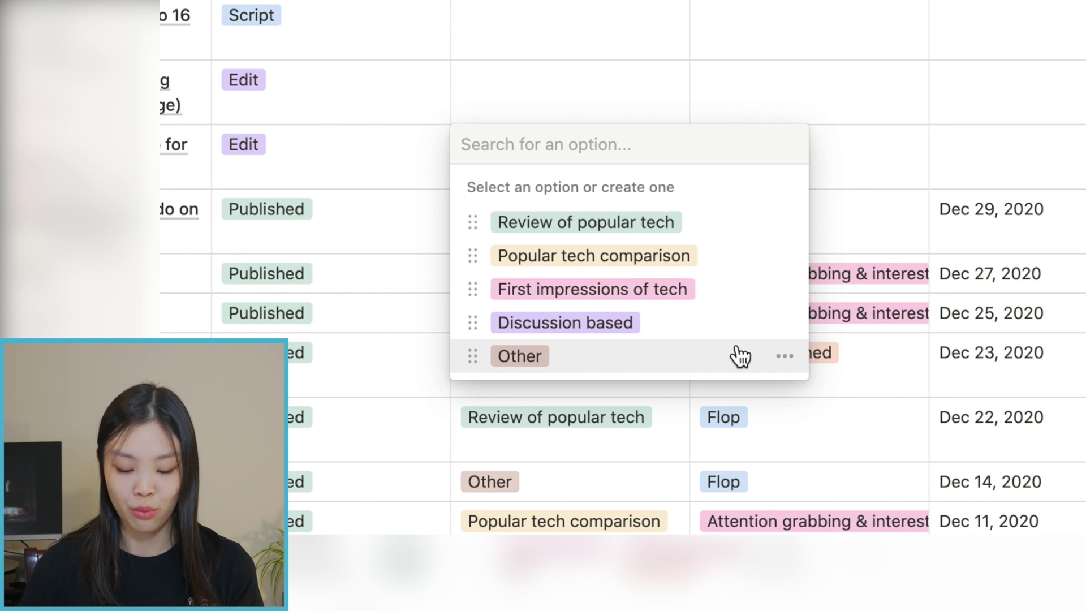
click(810, 156)
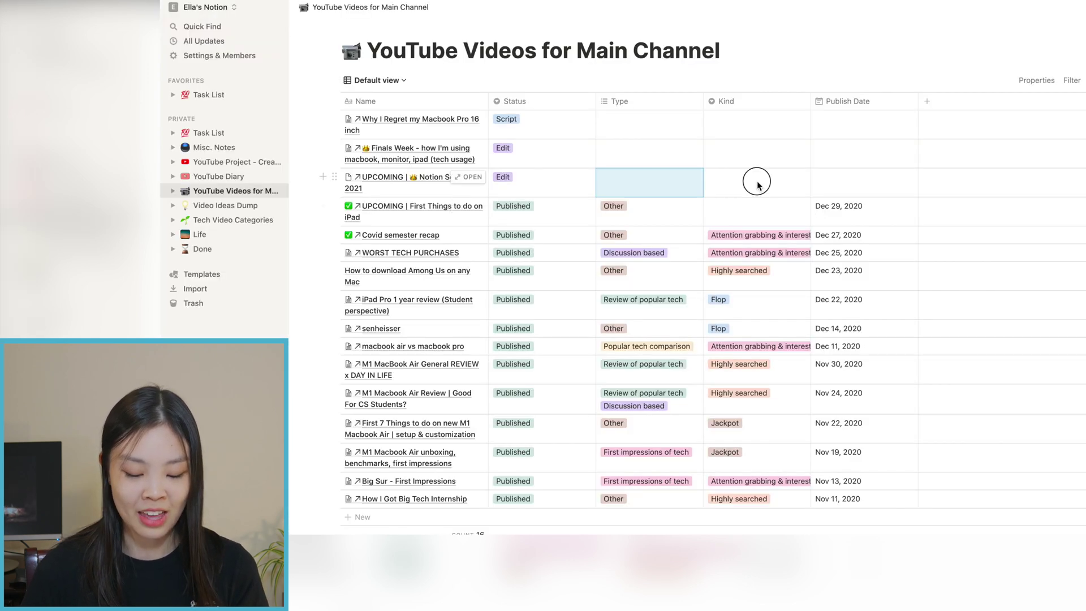
click(810, 156)
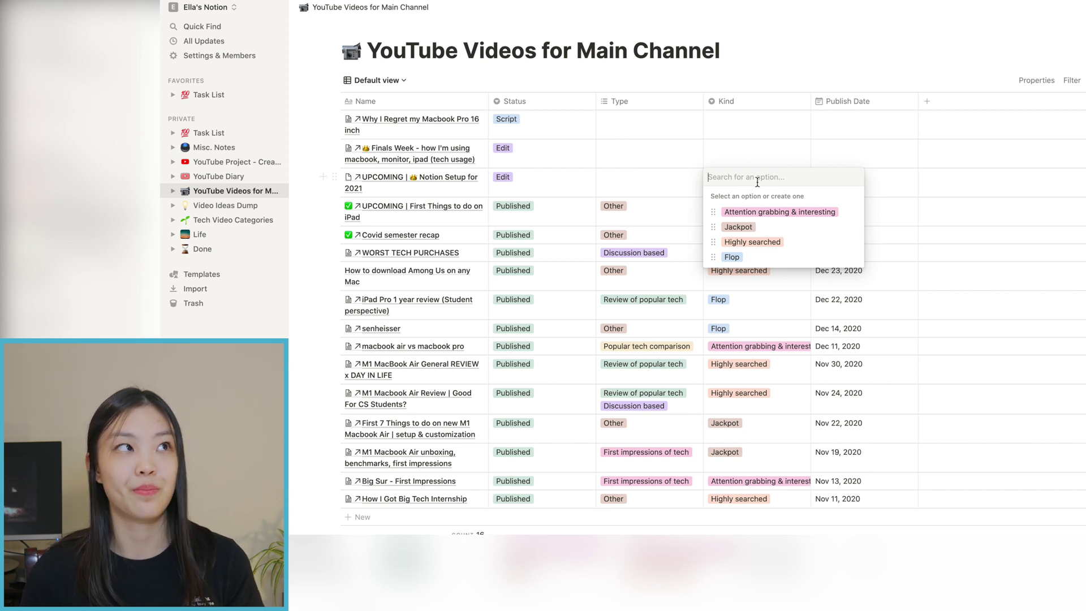
mouse_move(857, 217)
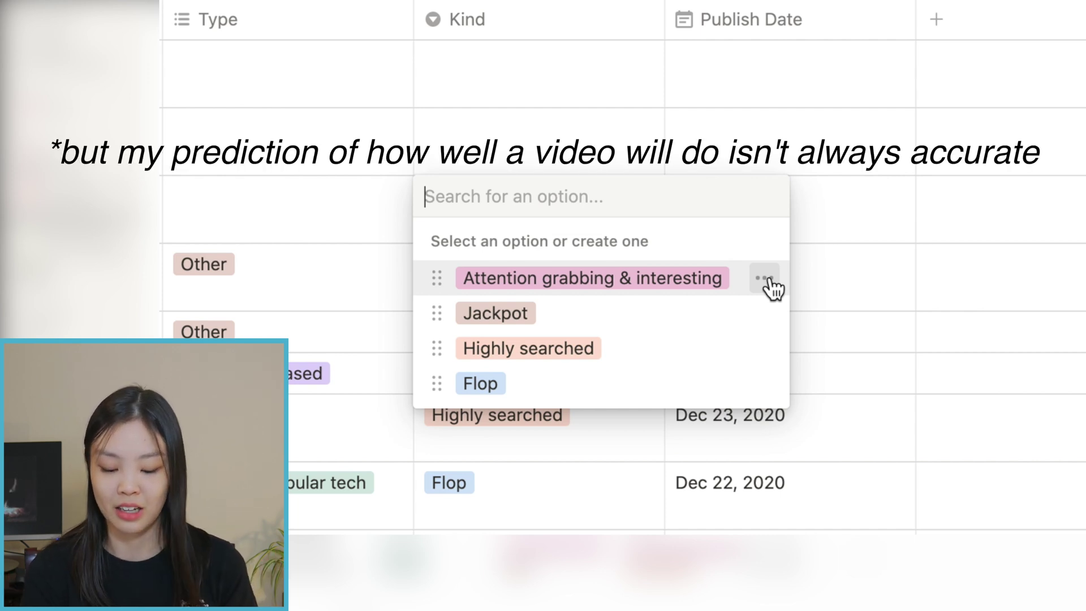
mouse_move(771, 352)
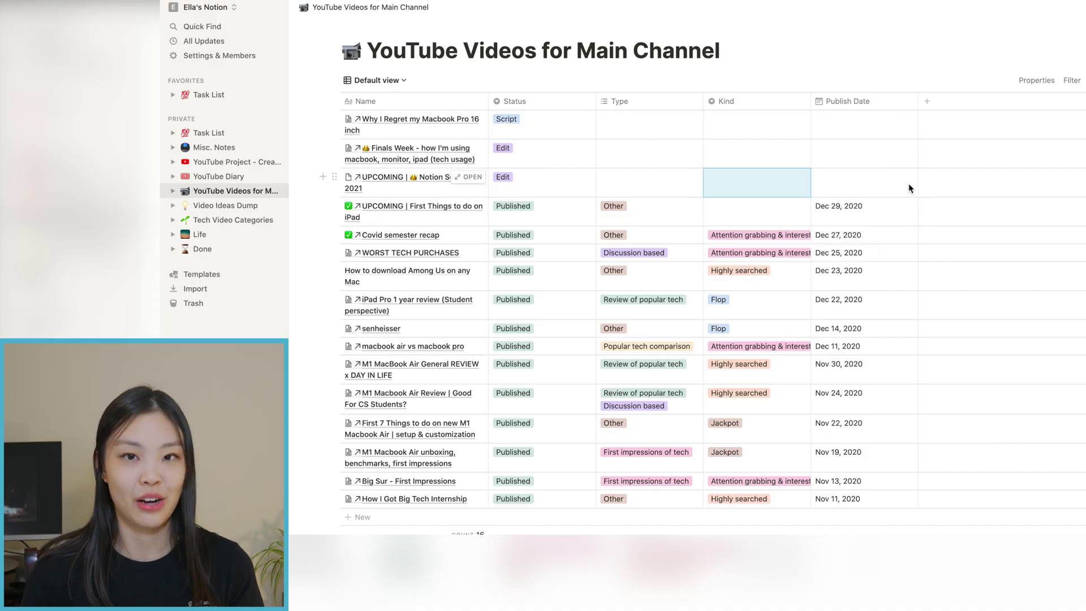
click(909, 184)
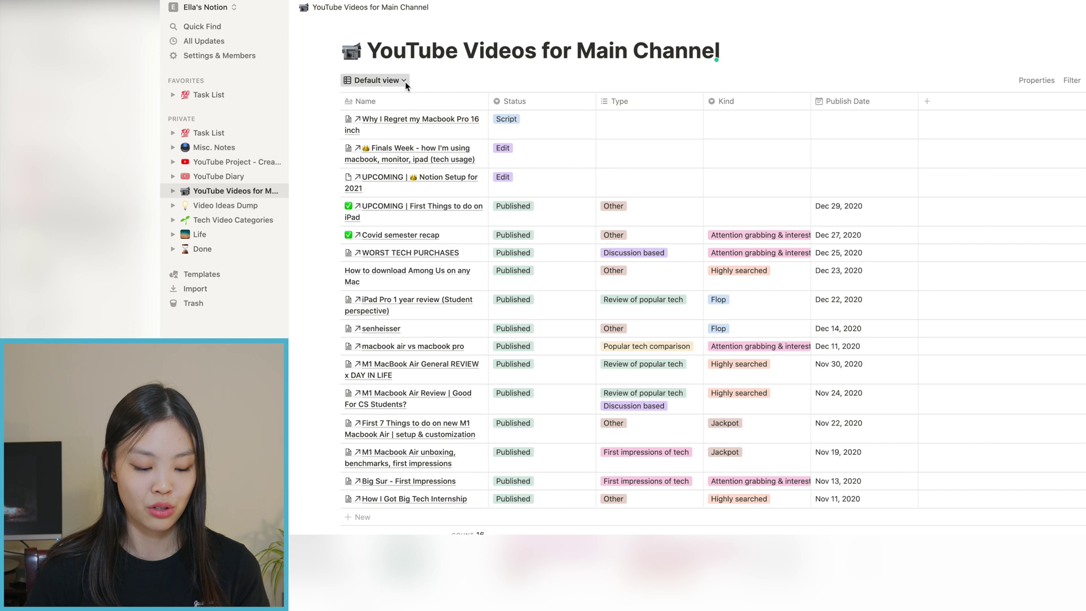
Step: Show the main-channel video database as a December 2020 calendar and scroll through it
click(405, 81)
click(384, 136)
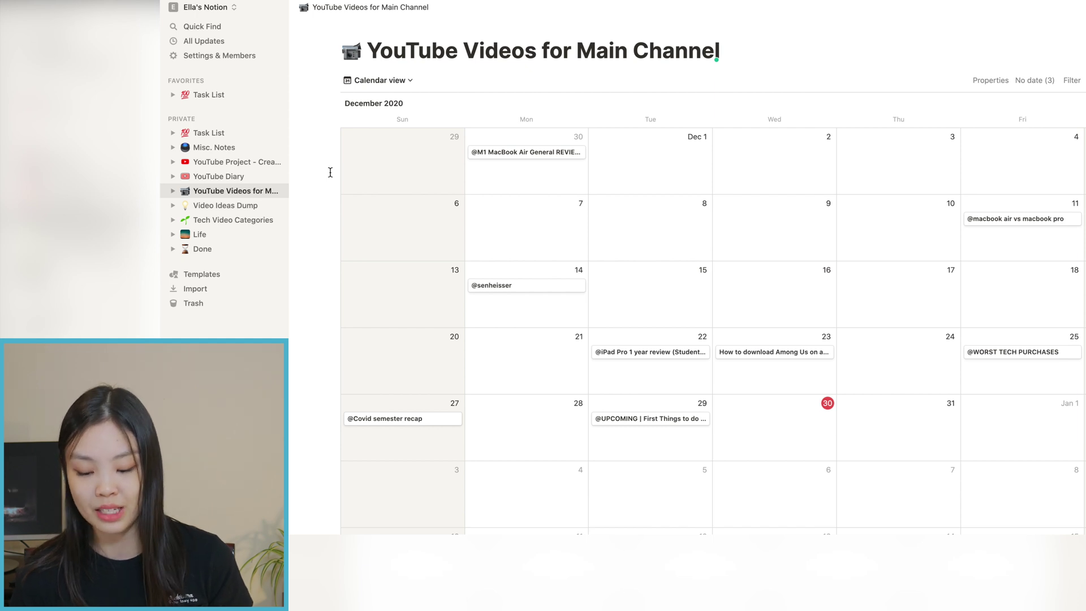
scroll(328, 220, down, 2)
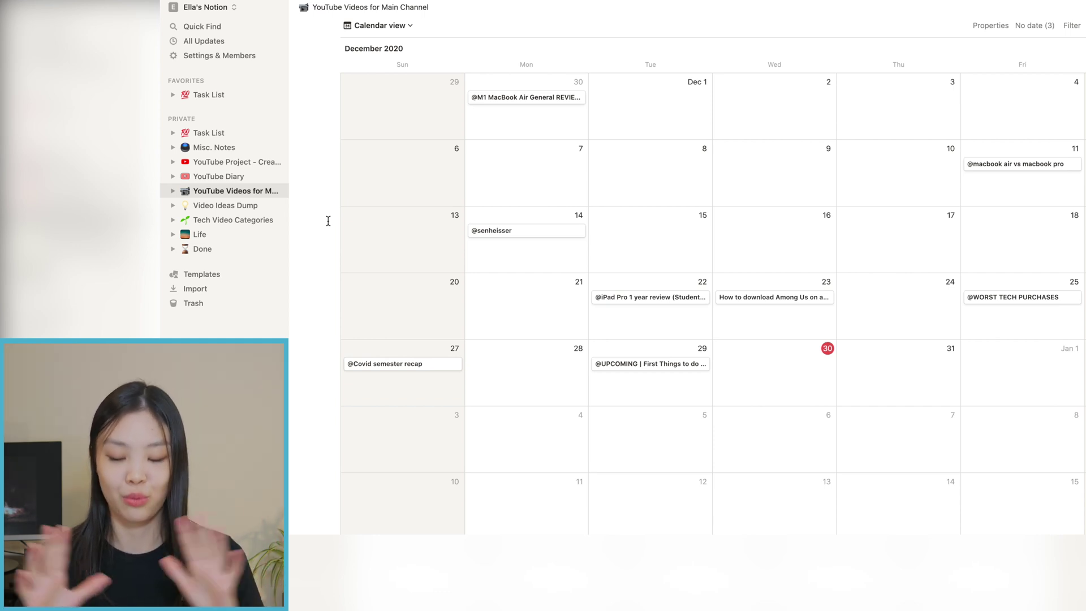
scroll(328, 221, up, 1)
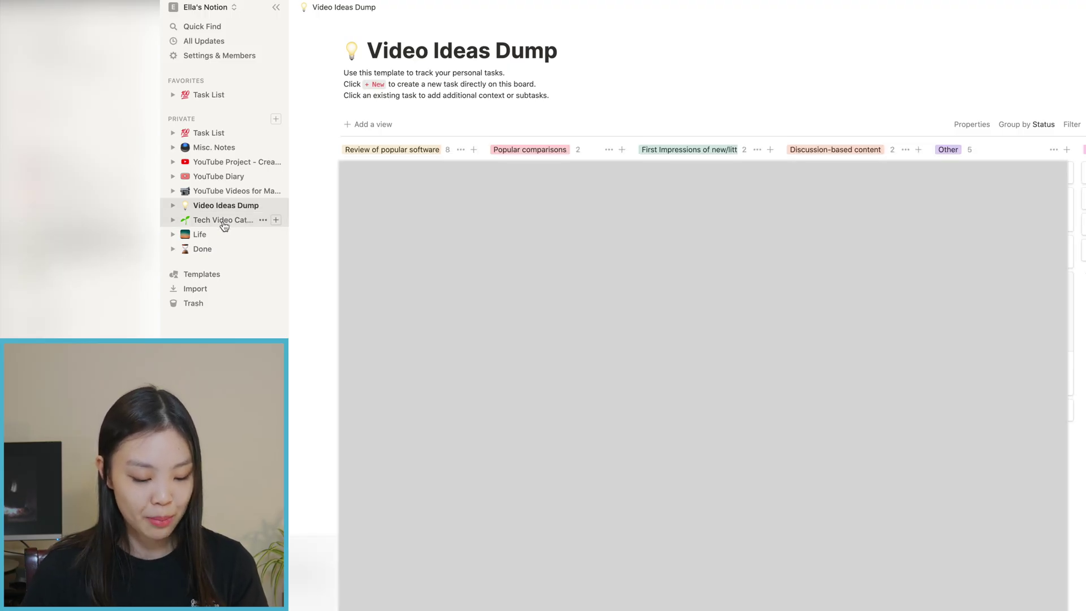
Step: Browse the Tech Video Categories and Video Ideas Dump boards, then go to the Life page
click(224, 222)
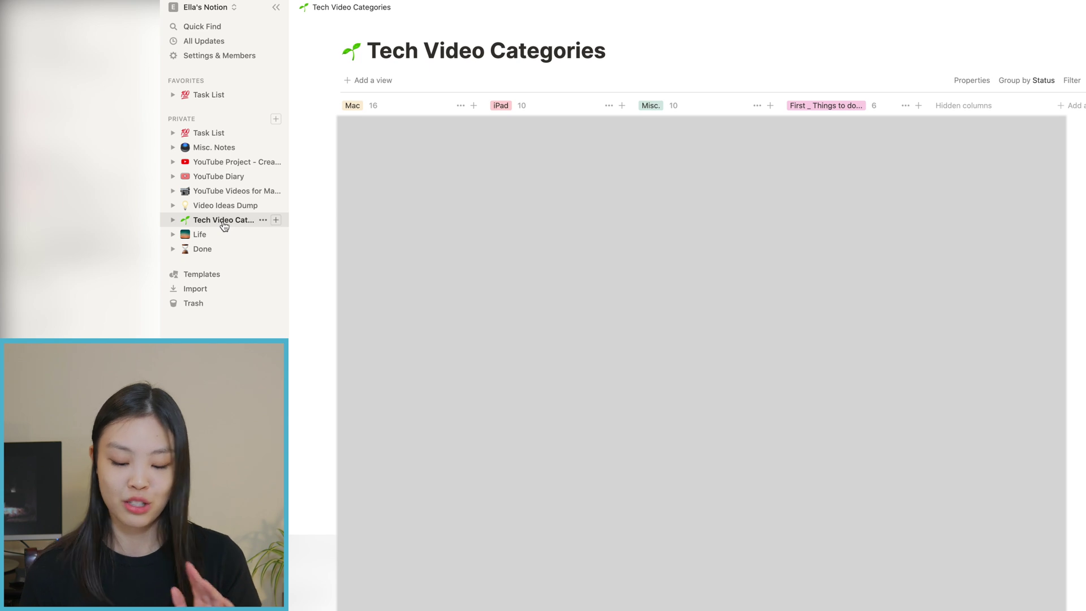
click(209, 206)
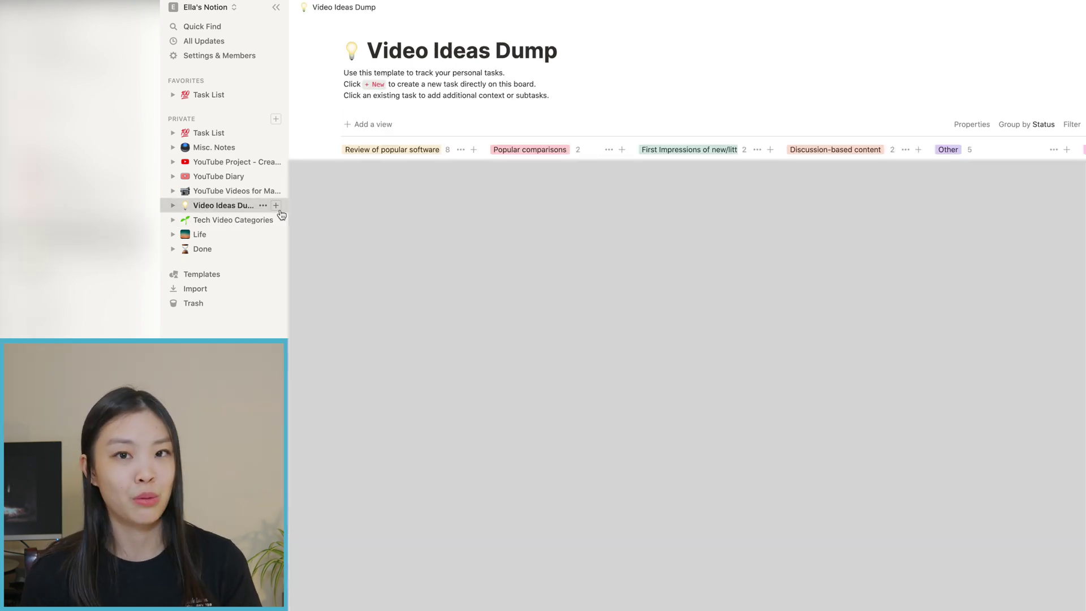
scroll(687, 150, right, 4)
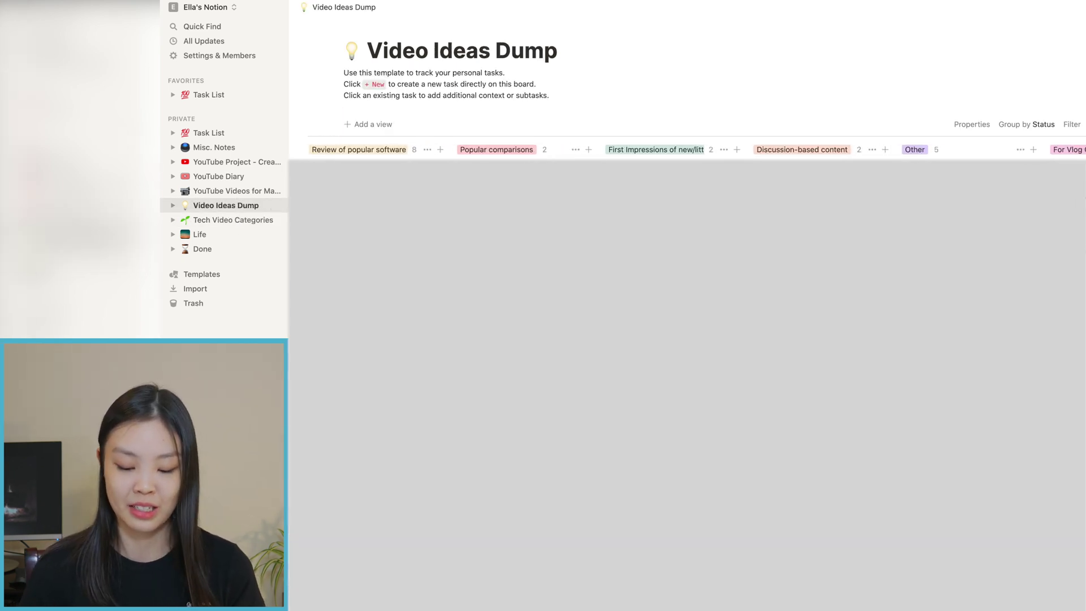
scroll(687, 149, left, 3)
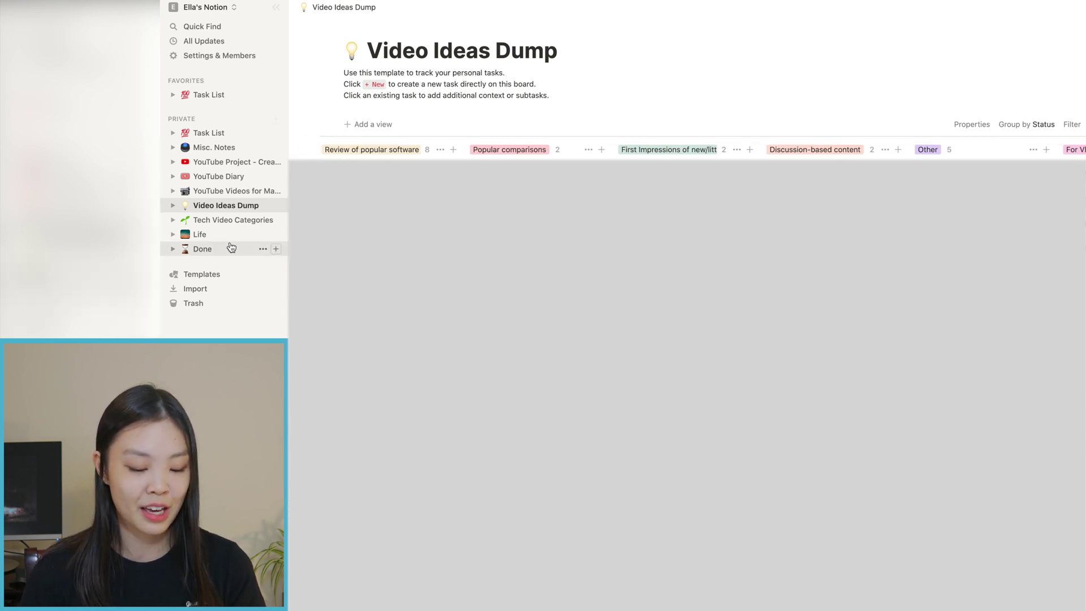
click(215, 222)
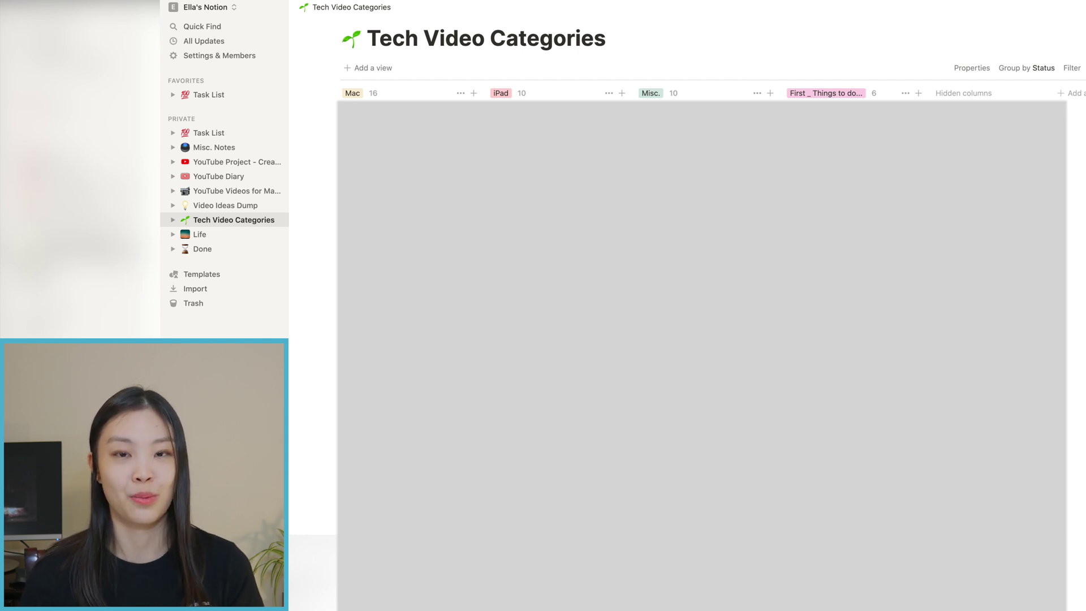
click(192, 236)
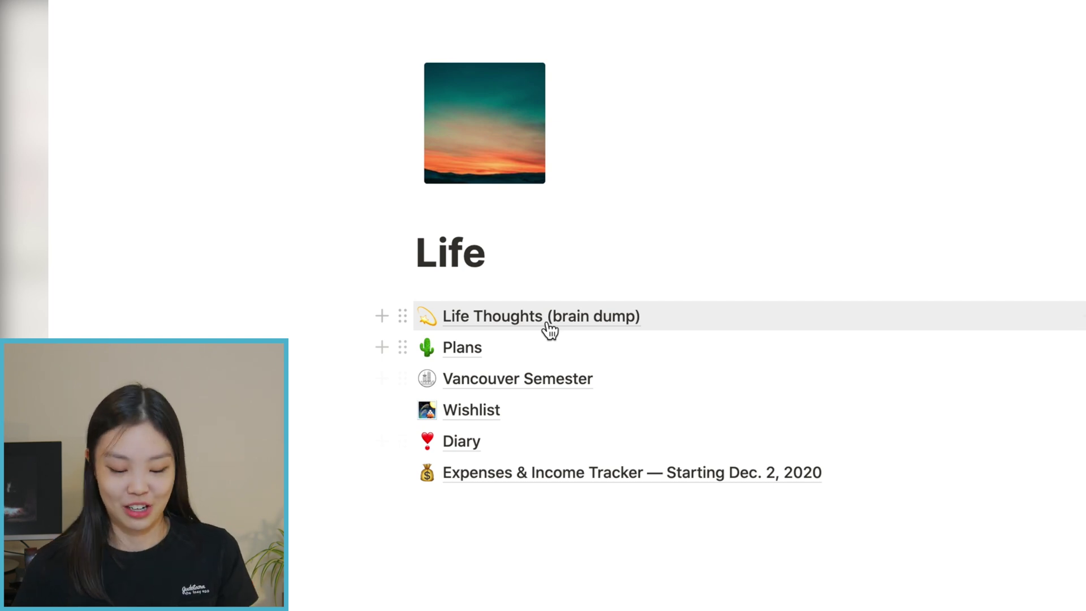
Step: Look at the Plans page, then open Vancouver Semester from the Life page
click(462, 347)
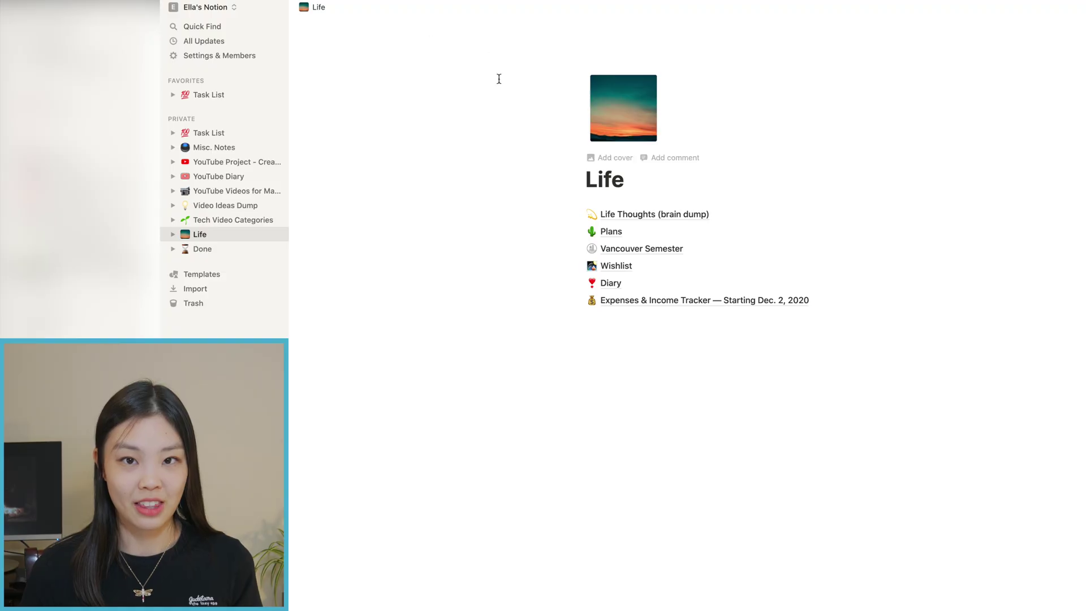
click(628, 252)
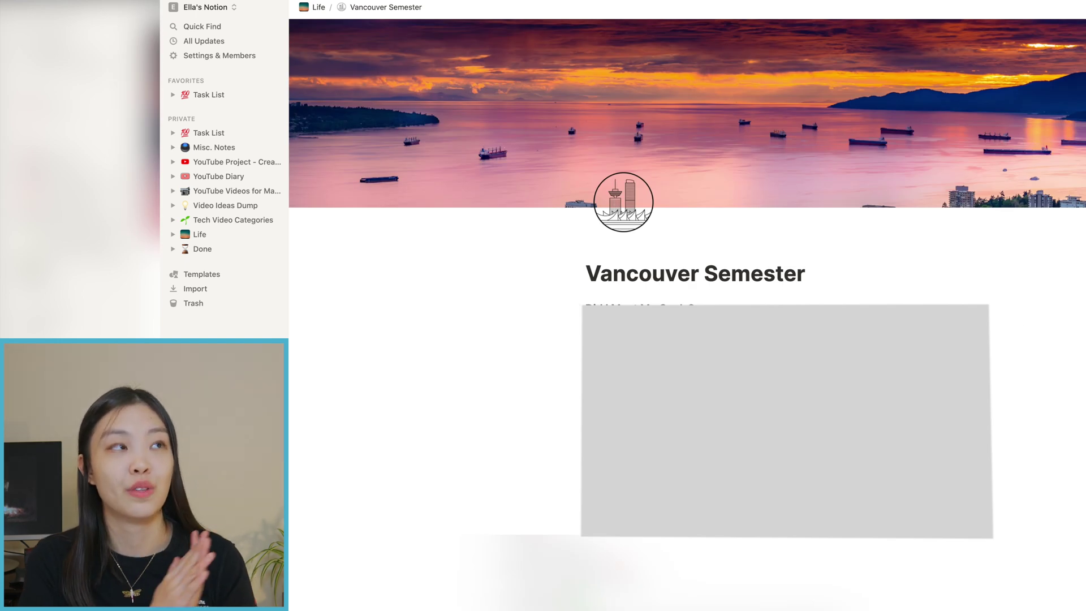
Step: Scroll through Vancouver Semester, then open the Wishlist board from the Life page
scroll(687, 306, down, 1)
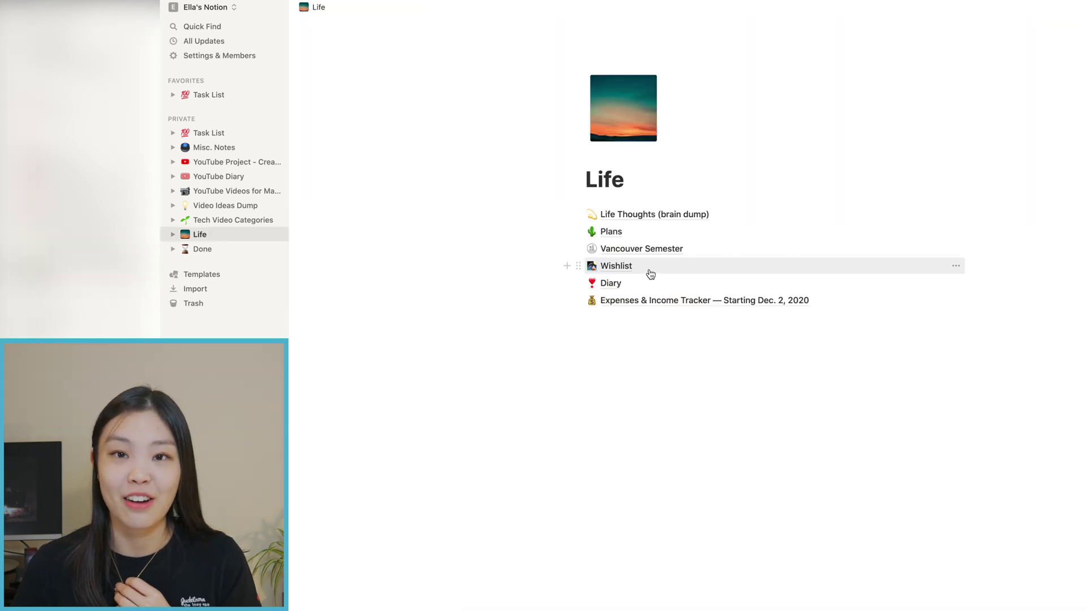
click(649, 273)
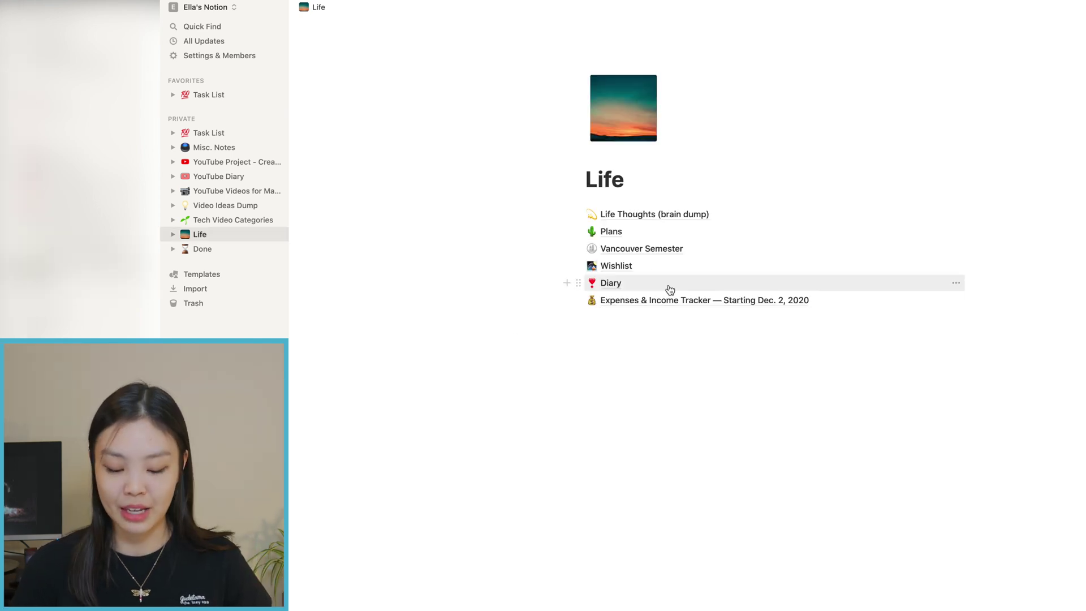
Step: Open the Diary gallery view from the Life page
click(667, 285)
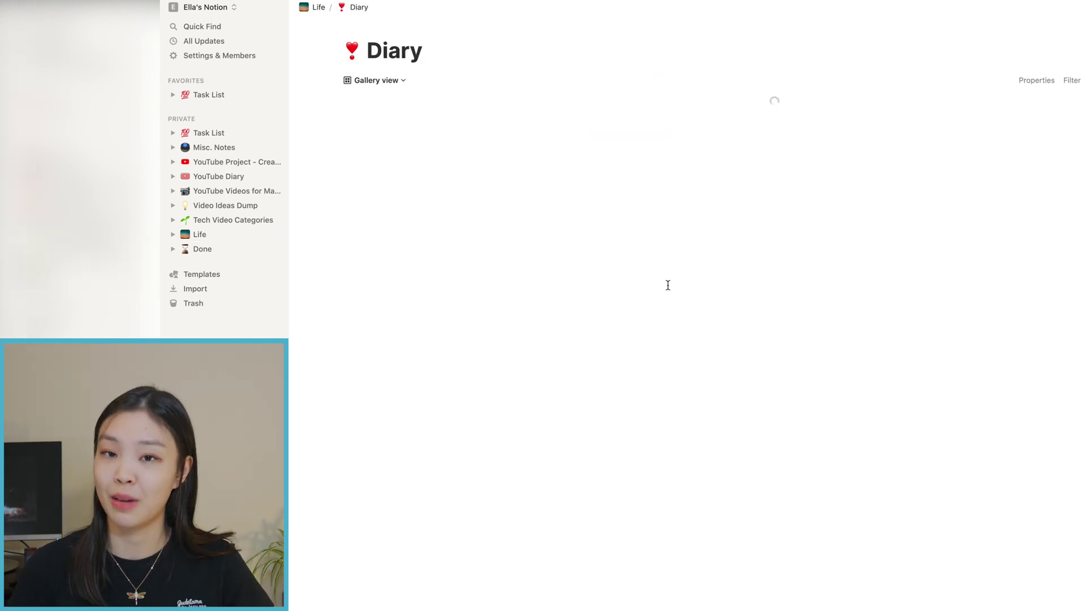